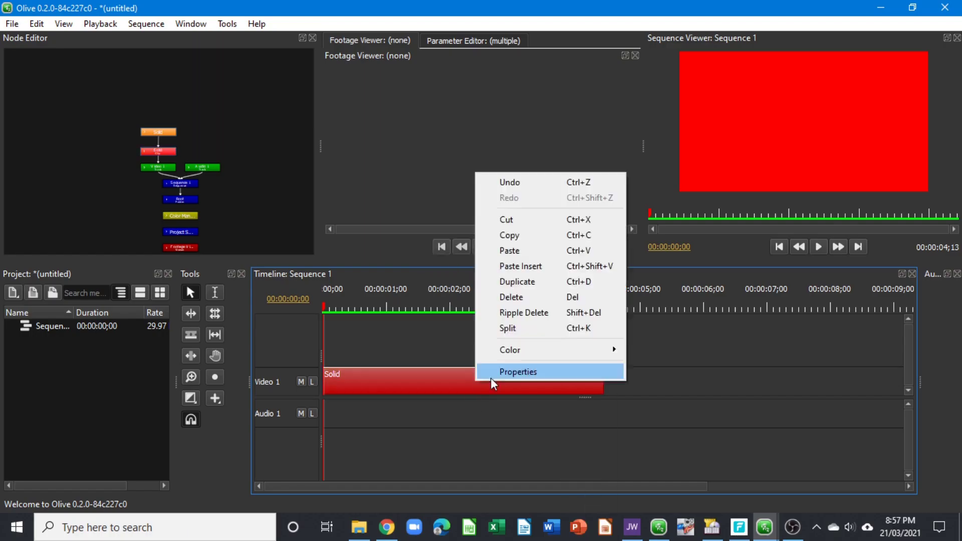
# Recolour the Solid clip orange and add a Title clip on a new Video 2 track.
pyautogui.click(612, 481)
pyautogui.rightClick(498, 380)
pyautogui.click(649, 376)
pyautogui.moveTo(323, 351); pyautogui.dragTo(604, 354)
# Inspect the Text and Sequence 1 nodes and enlarge the node editor panel.
pyautogui.scroll(3, 215, 182)
pyautogui.click(232, 91)
pyautogui.click(251, 206)
pyautogui.scroll(-3, 232, 158)
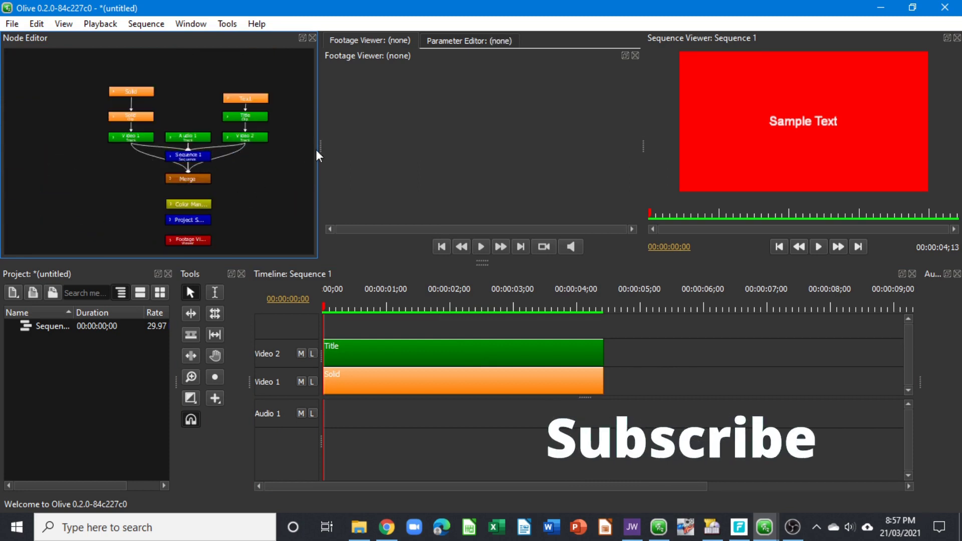
pyautogui.moveTo(319, 148); pyautogui.dragTo(516, 149)
pyautogui.scroll(2, 290, 251)
# Add a Math node to the graph and insert a Transform node after the Solid node.
pyautogui.rightClick(407, 172)
pyautogui.moveTo(440, 378)
pyautogui.moveTo(579, 458)
pyautogui.click(661, 470)
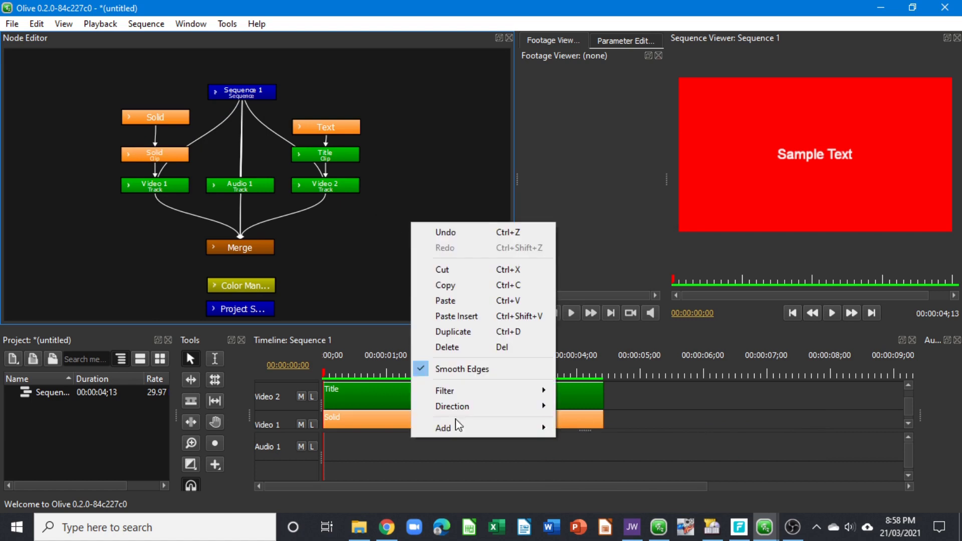
pyautogui.click(154, 125)
# Insert a Transform node after the Text node and select it.
pyautogui.rightClick(386, 113)
pyautogui.moveTo(423, 316)
pyautogui.moveTo(572, 455)
pyautogui.click(647, 457)
pyautogui.click(322, 120)
# Colour the Text's Transform node yellow and move the Video 2 node to the right.
pyautogui.rightClick(327, 122)
pyautogui.moveTo(361, 283)
pyautogui.click(483, 335)
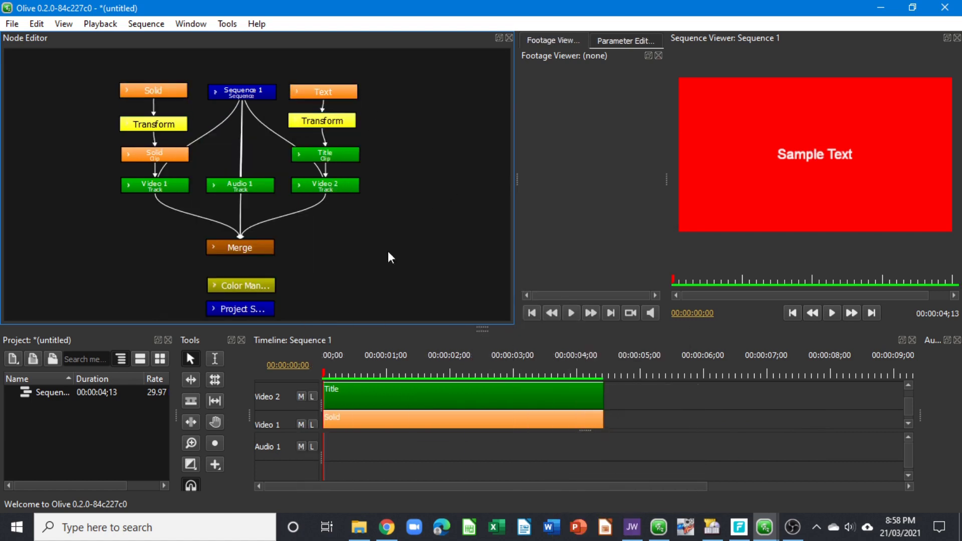
pyautogui.scroll(-1, 389, 254)
pyautogui.moveTo(360, 167); pyautogui.dragTo(404, 165)
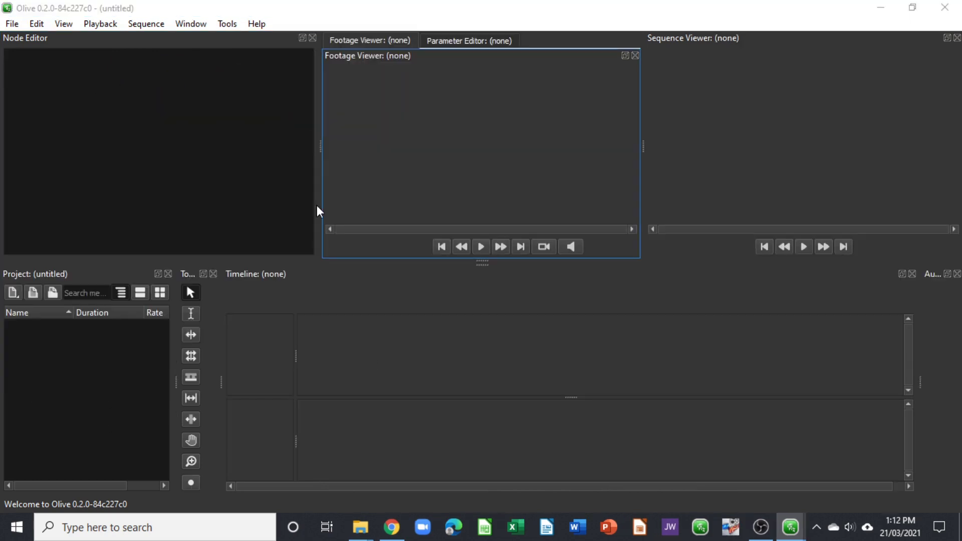
# Pan the new project's node graph upward and briefly select the Footage Viewer node.
pyautogui.click(60, 366)
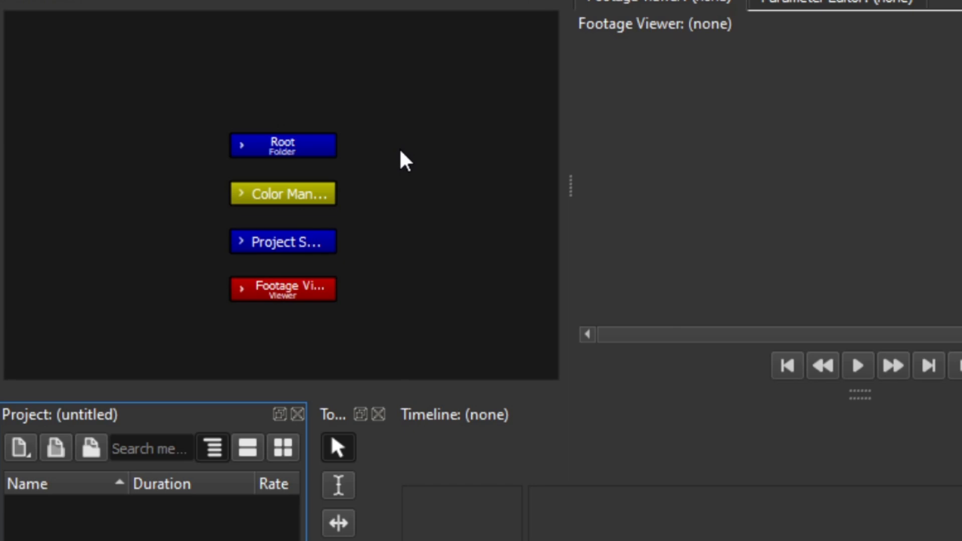
pyautogui.scroll(3, 403, 160)
pyautogui.moveTo(399, 230); pyautogui.dragTo(397, 168)
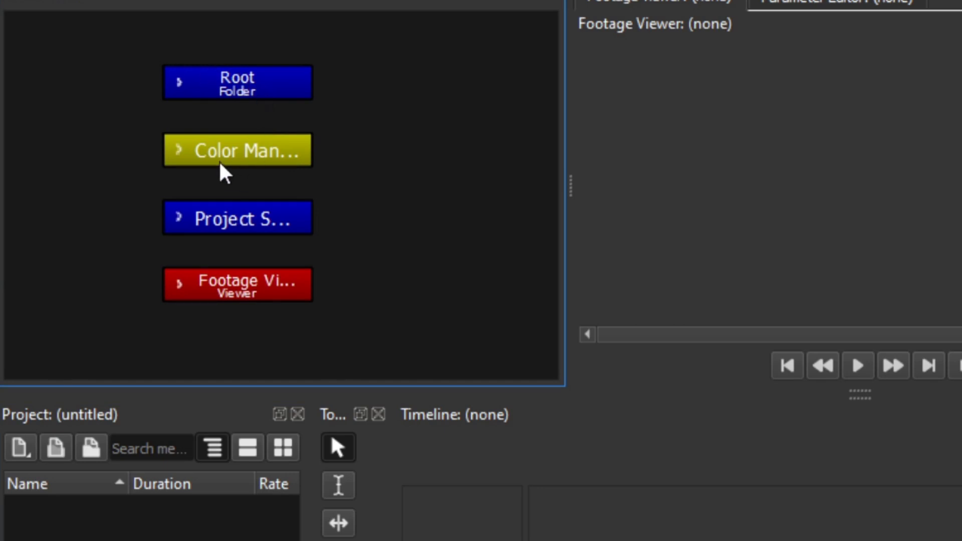
pyautogui.click(270, 289)
pyautogui.click(390, 272)
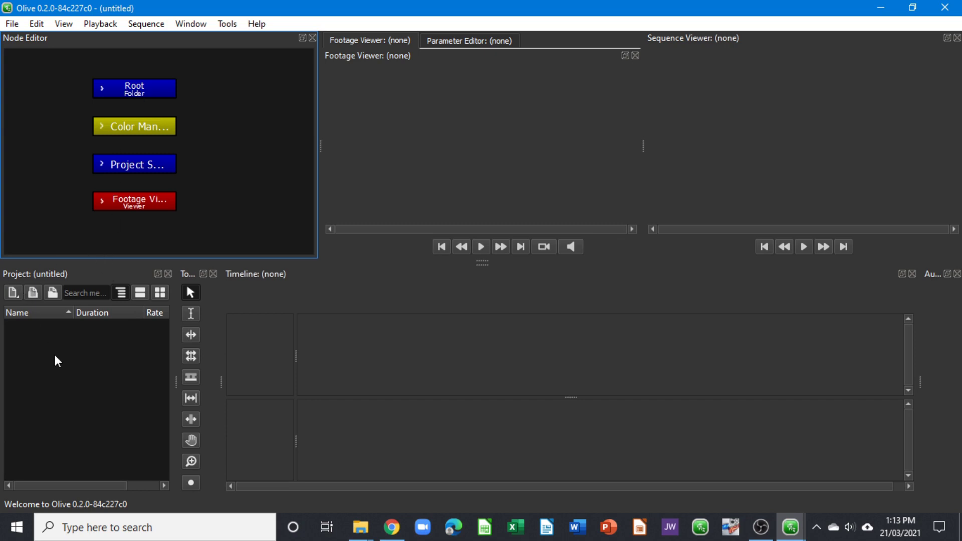
# Expand the Root folder node to show its parameters with 0 children, then collapse it.
pyautogui.click(67, 349)
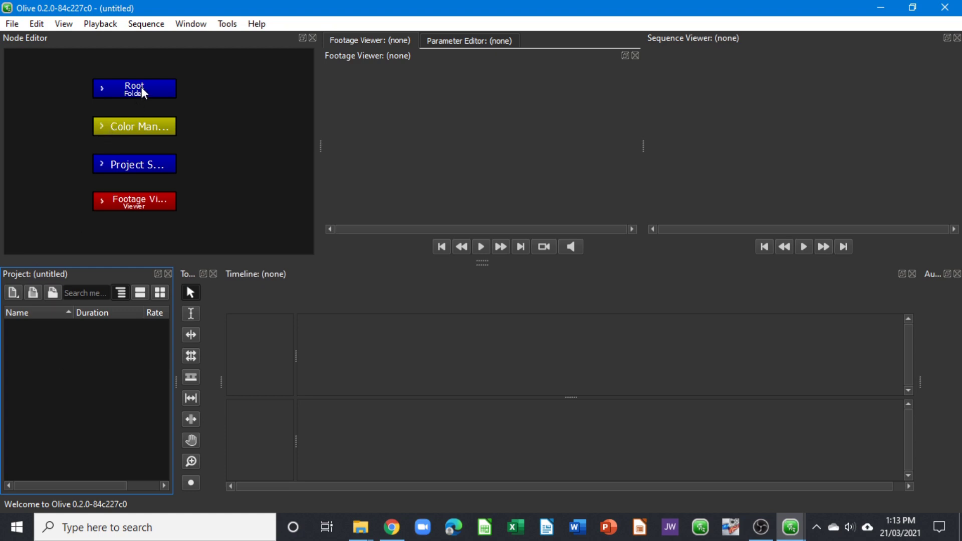
pyautogui.click(95, 93)
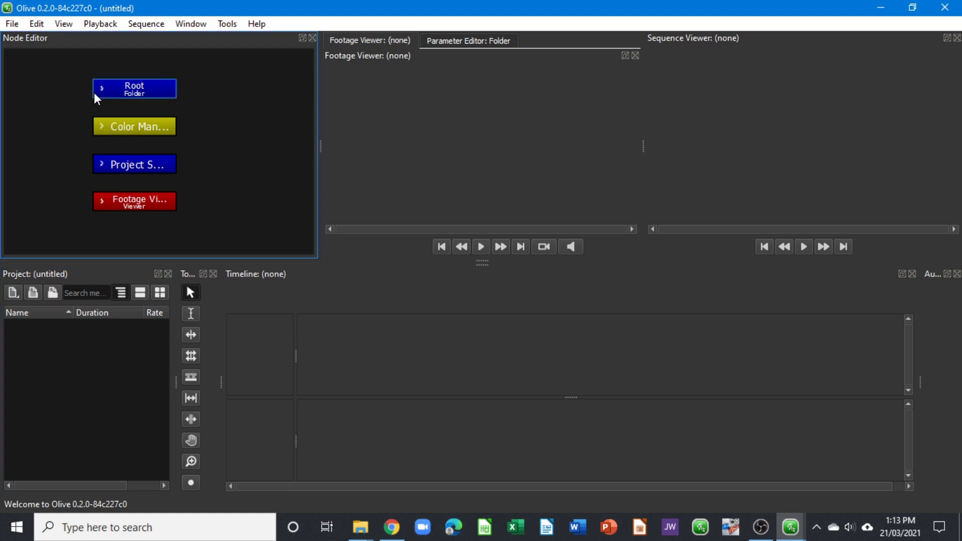
pyautogui.click(102, 90)
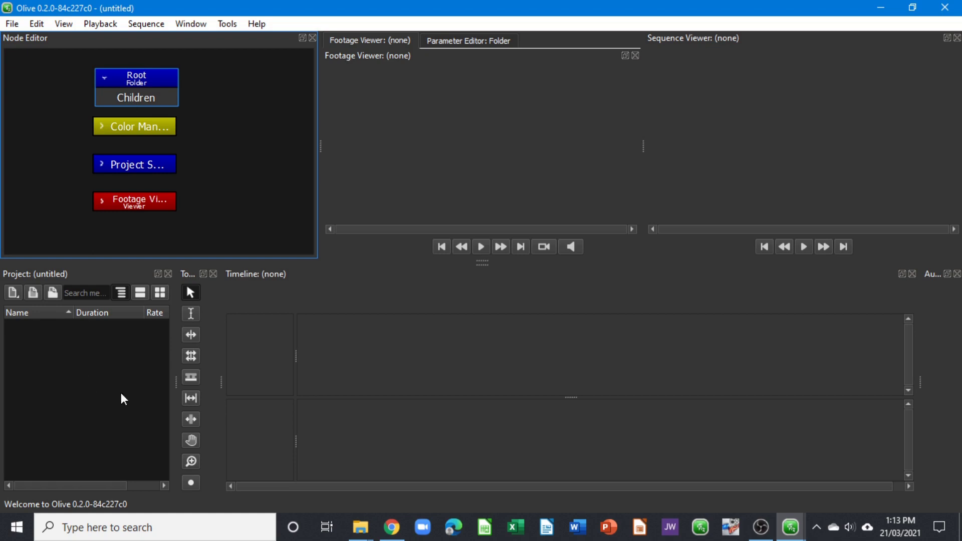
pyautogui.click(134, 82)
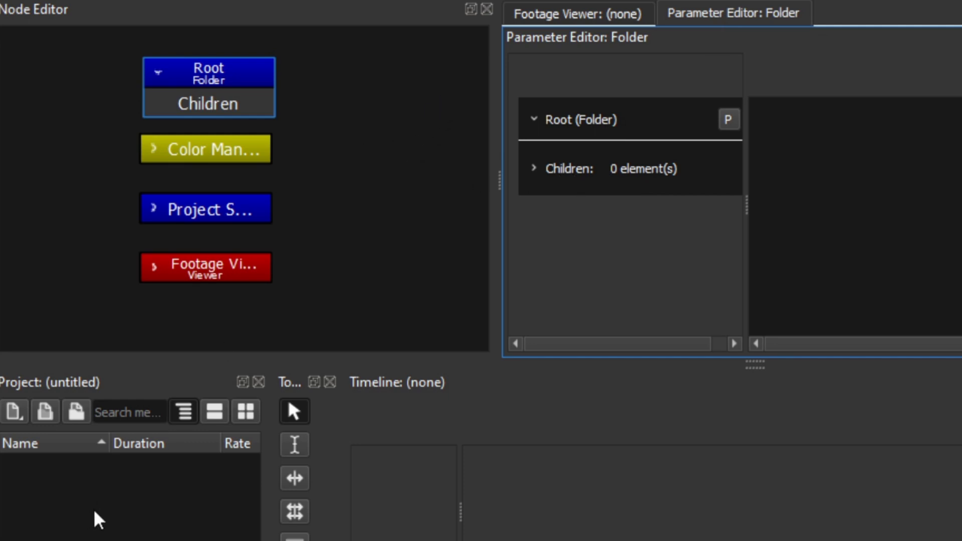
pyautogui.click(157, 73)
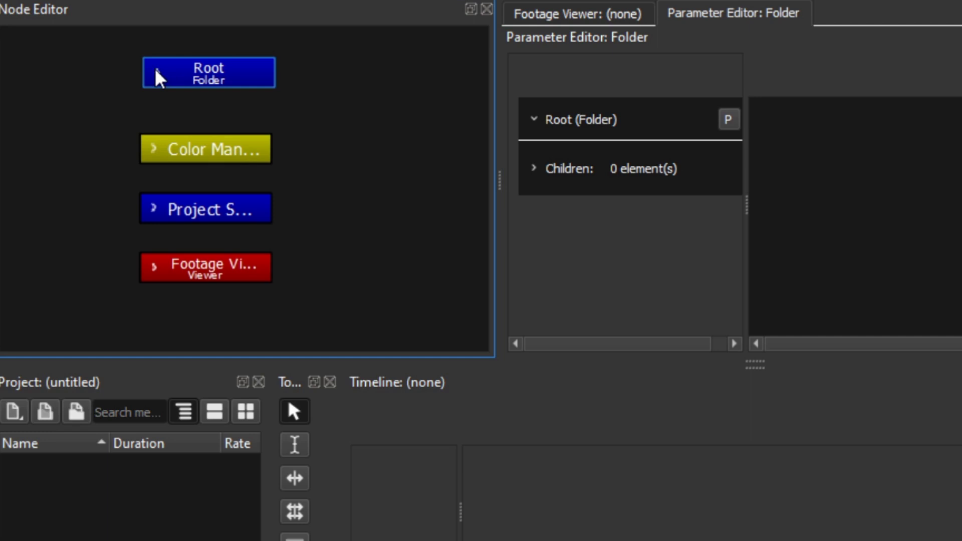
# Create a new sequence, Sequence 1, from the project list.
pyautogui.rightClick(109, 503)
pyautogui.moveTo(145, 521)
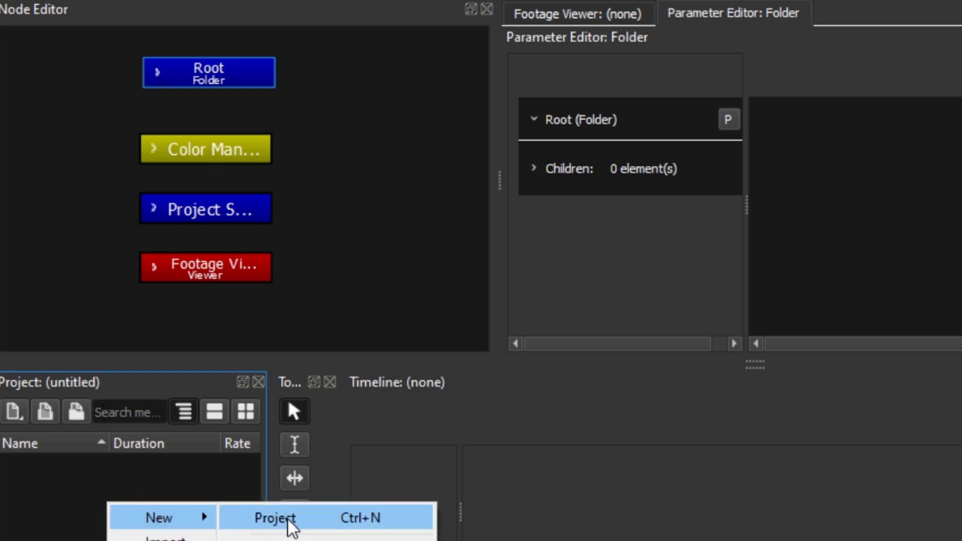
pyautogui.click(275, 518)
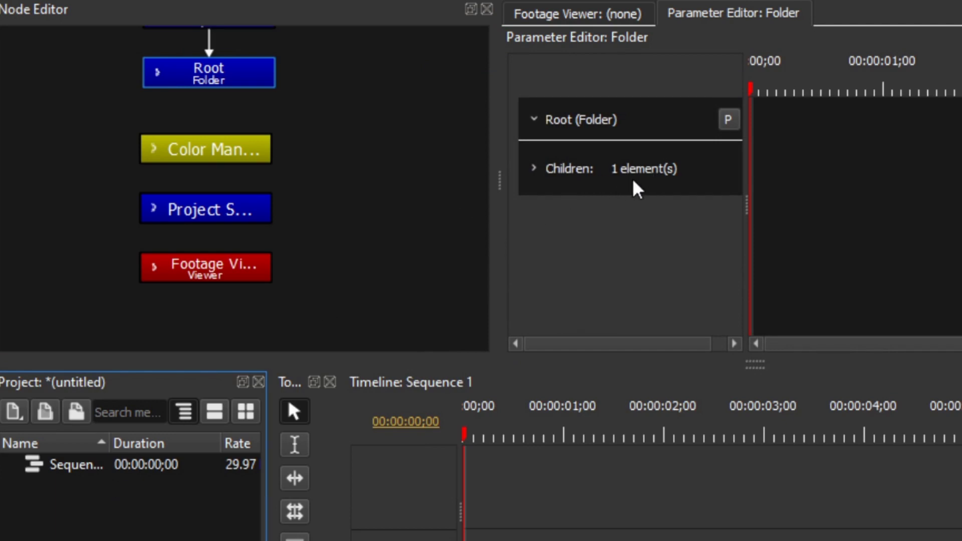
pyautogui.click(96, 470)
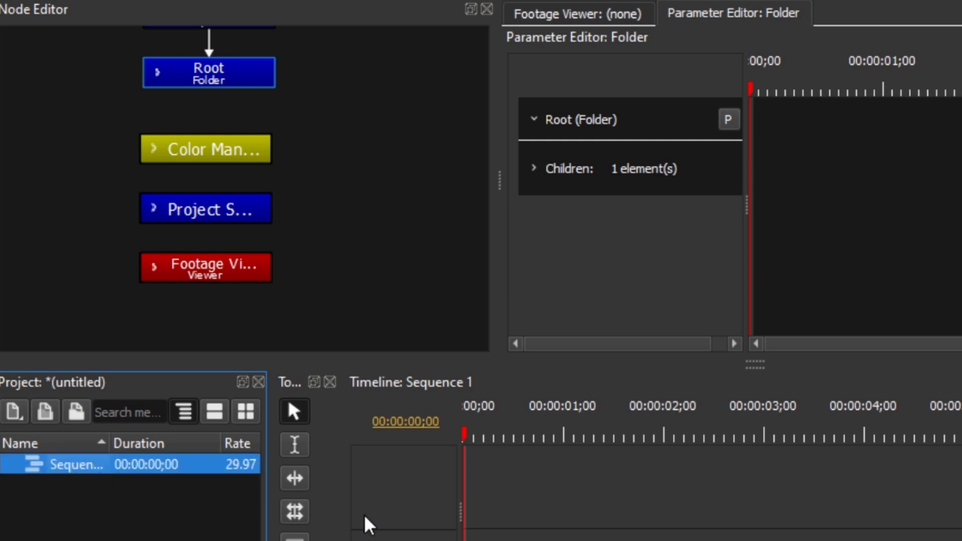
# Pan the node graph to reveal the Video 1 and Audio 1 track nodes, moving Video 1 upper left.
pyautogui.moveTo(339, 112); pyautogui.dragTo(344, 255)
pyautogui.moveTo(172, 90); pyautogui.dragTo(99, 86)
pyautogui.click(275, 96)
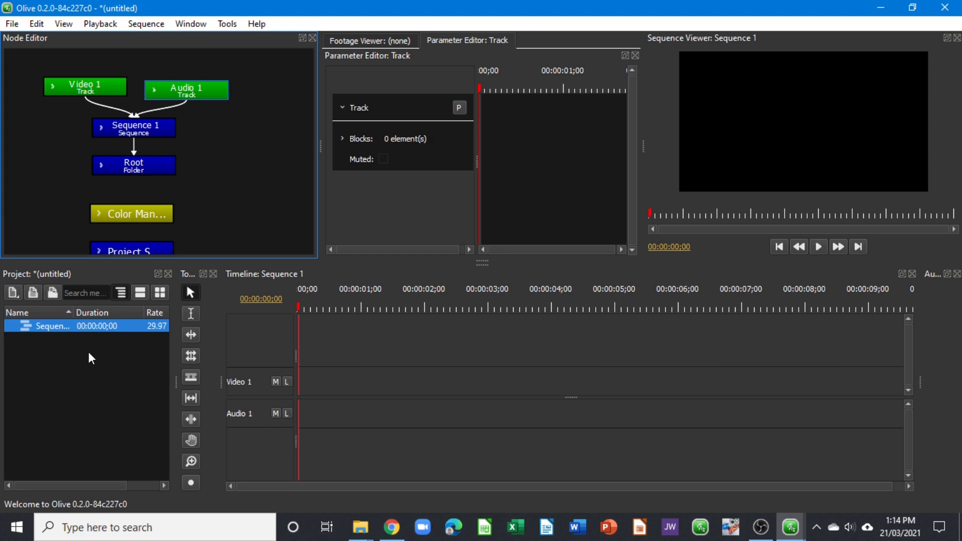
# Expand Sequence 1, then drag Audio 1 to the right and Video 1 to the left.
pyautogui.scroll(2, 217, 211)
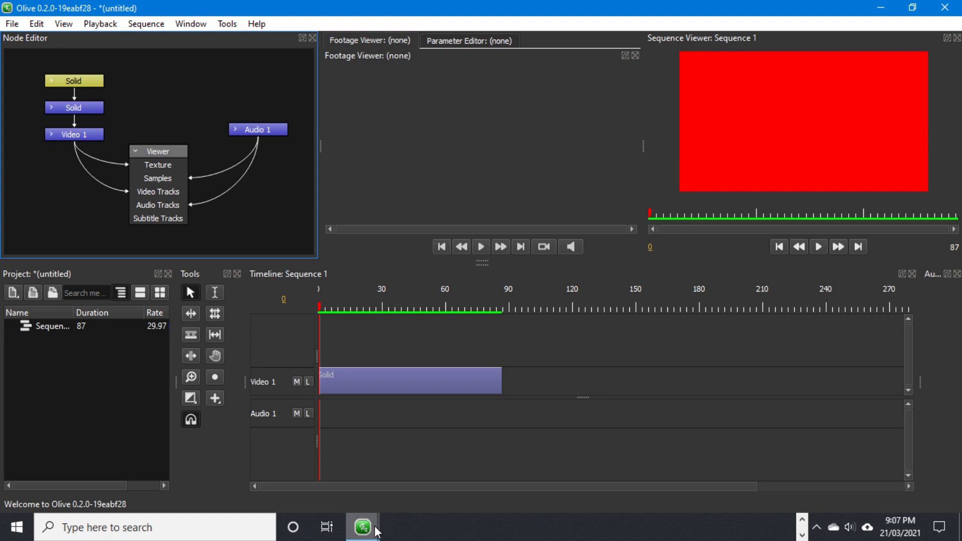
pyautogui.moveTo(373, 530)
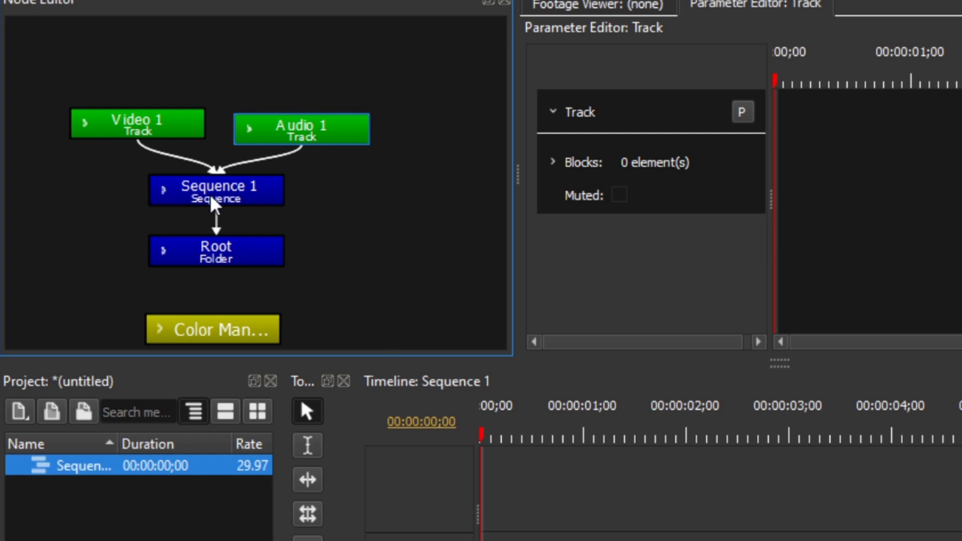
pyautogui.click(163, 190)
pyautogui.click(437, 93)
pyautogui.moveTo(309, 128); pyautogui.dragTo(479, 111)
pyautogui.moveTo(135, 127); pyautogui.dragTo(44, 115)
pyautogui.moveTo(206, 190); pyautogui.dragTo(214, 122)
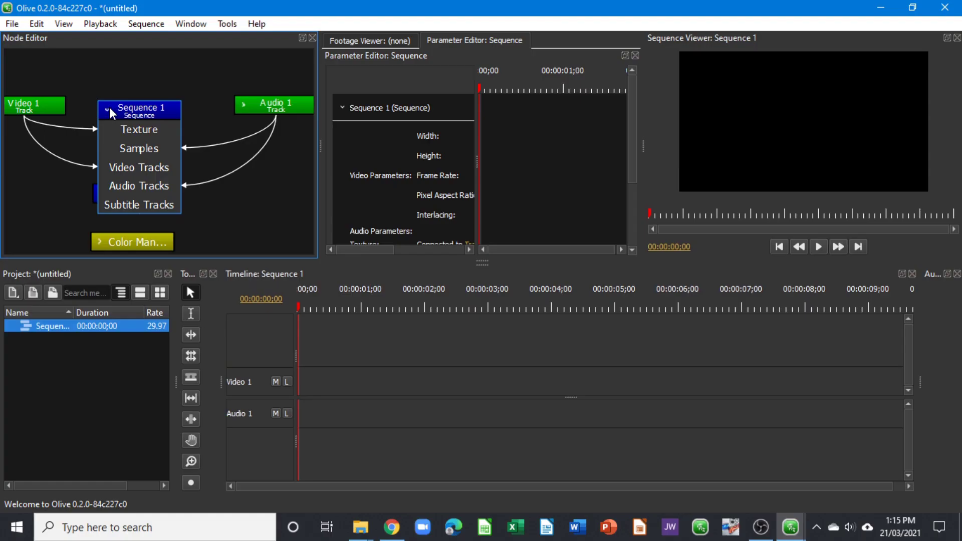
# Collapse Sequence 1, place it below the track nodes above Root, and nudge Video 1 up.
pyautogui.click(171, 112)
pyautogui.moveTo(223, 112); pyautogui.dragTo(221, 210)
pyautogui.click(136, 198)
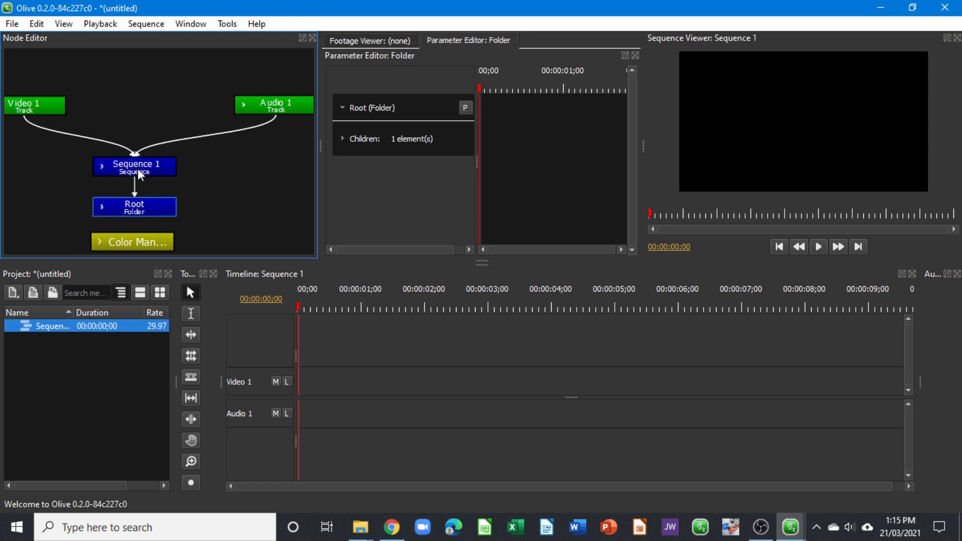
pyautogui.moveTo(137, 168); pyautogui.dragTo(138, 165)
pyautogui.moveTo(40, 100); pyautogui.dragTo(56, 89)
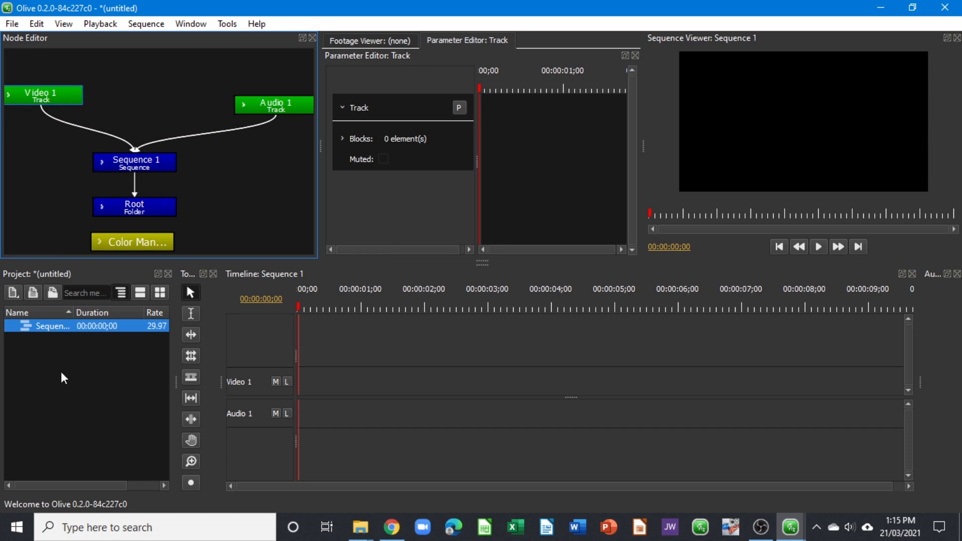
# Import bugslife.mp4 from the project list and confirm the Root folder now lists 2 children.
pyautogui.rightClick(56, 351)
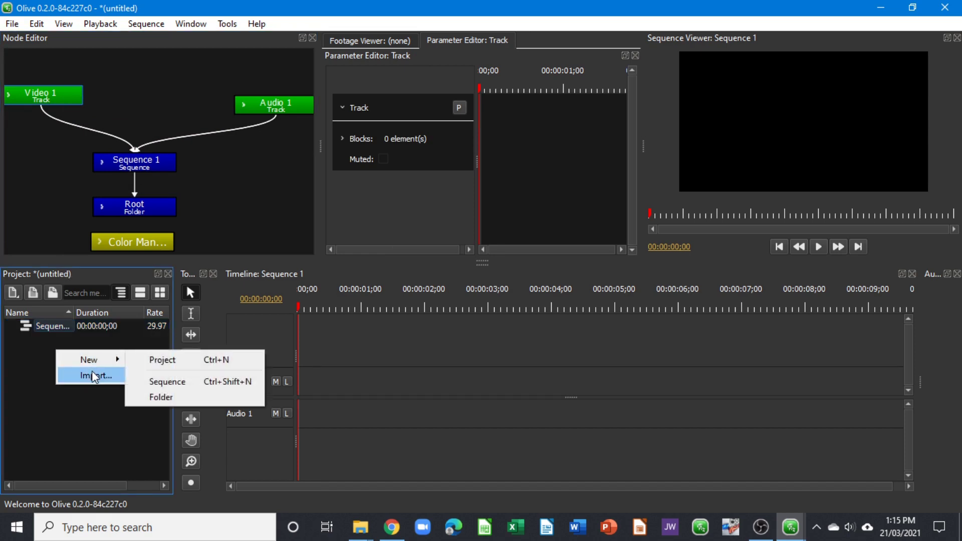
pyautogui.click(378, 299)
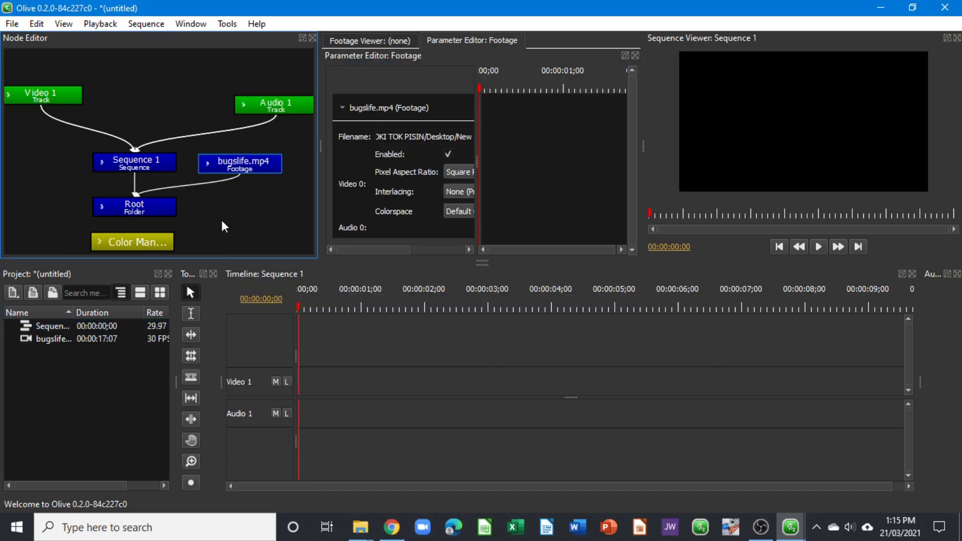
pyautogui.click(50, 338)
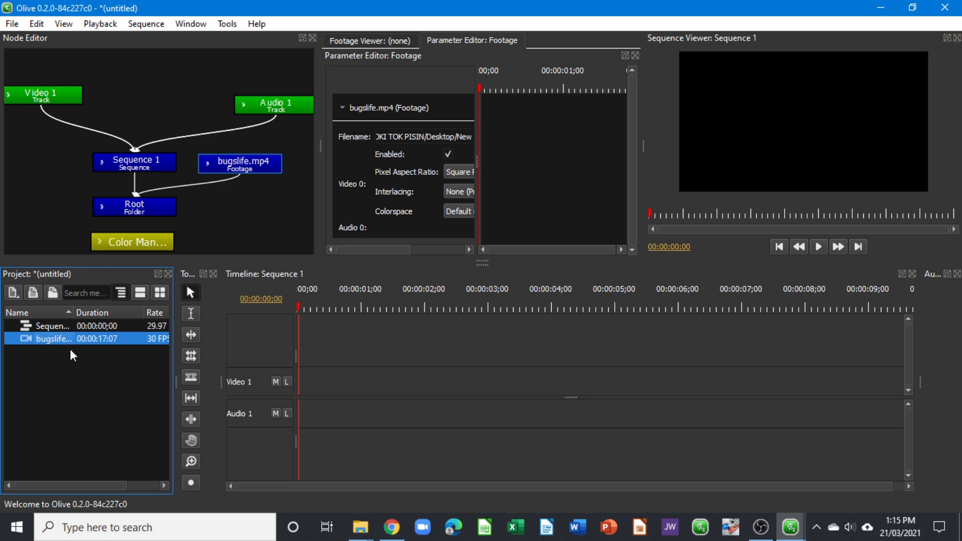
pyautogui.click(150, 211)
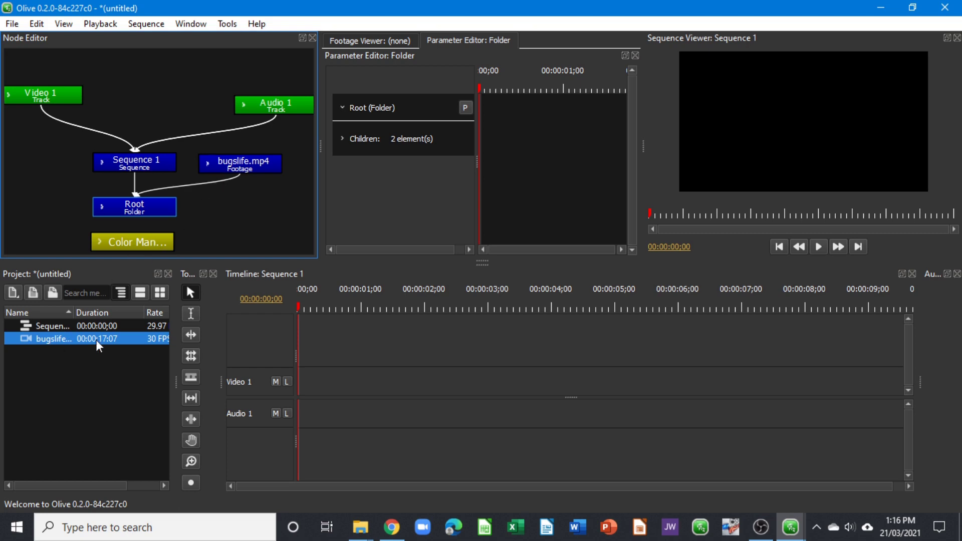
# Widen the node graph area and drag bugslife.mp4 onto the Sequence 1 timeline.
pyautogui.moveTo(317, 135); pyautogui.dragTo(416, 135)
pyautogui.moveTo(246, 163); pyautogui.dragTo(246, 161)
pyautogui.moveTo(52, 342); pyautogui.dragTo(353, 386)
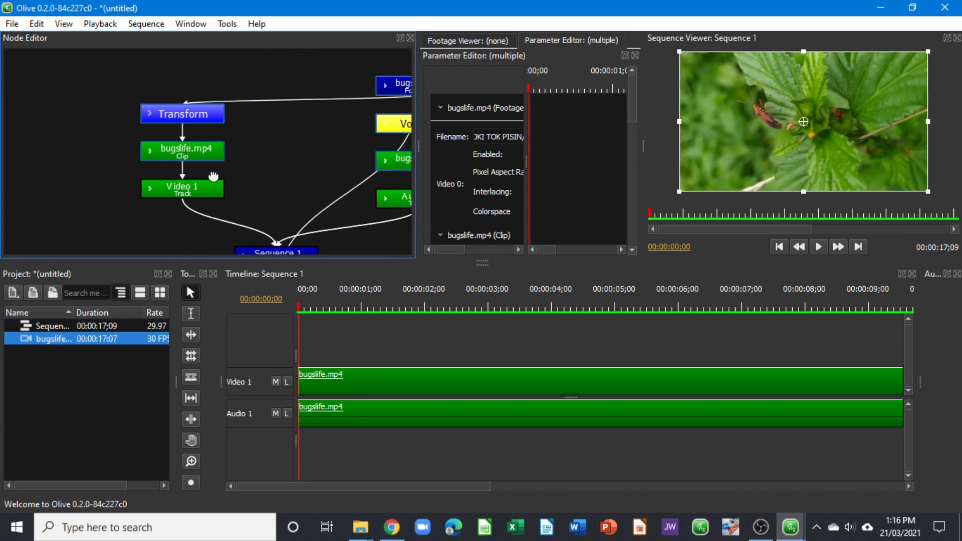
# Pan the node graph, shift the bugslife.mp4 footage node slightly left, and check the timeline clips.
pyautogui.moveTo(214, 176); pyautogui.dragTo(172, 163)
pyautogui.scroll(-2, 171, 158)
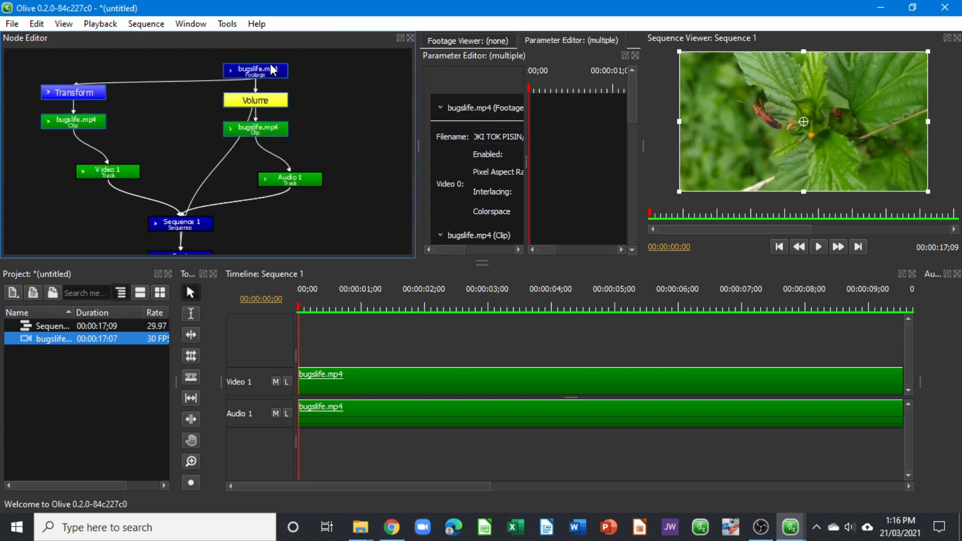
pyautogui.click(343, 106)
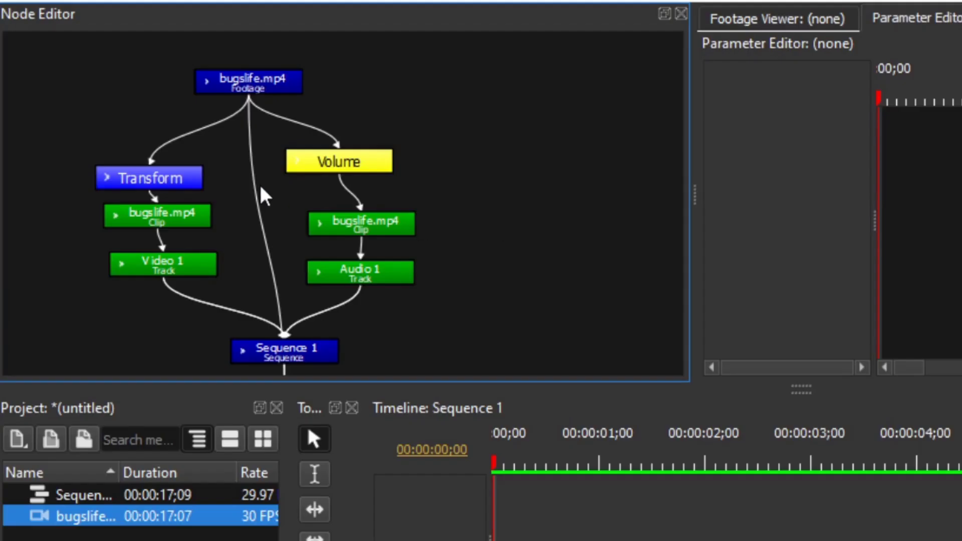
pyautogui.moveTo(233, 91); pyautogui.dragTo(220, 92)
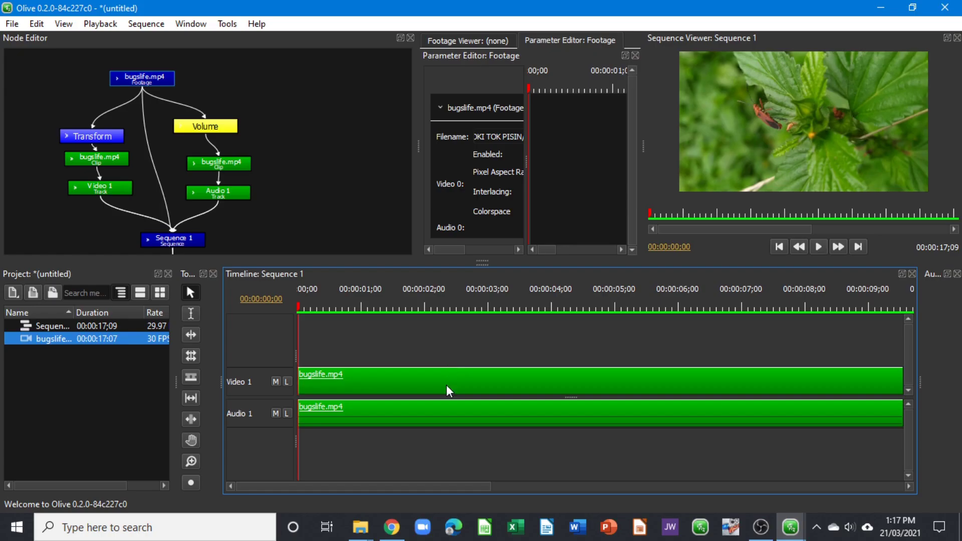
pyautogui.click(446, 390)
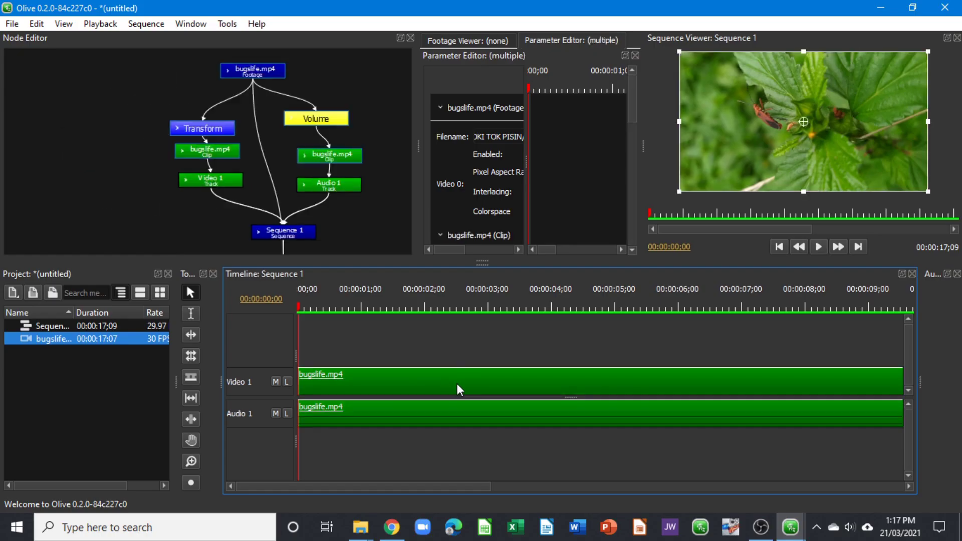
pyautogui.click(431, 435)
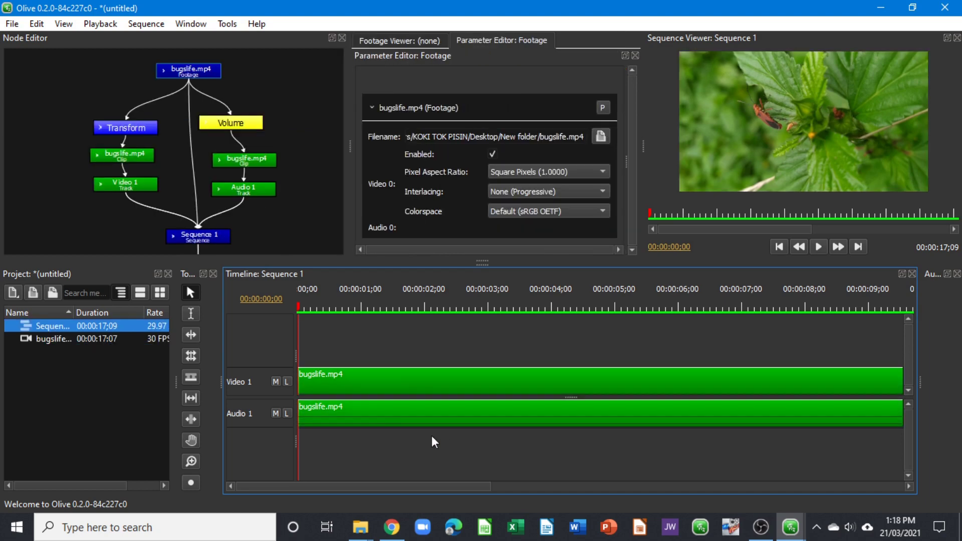
# Colour the bugslife.mp4 audio clip cyan.
pyautogui.rightClick(412, 414)
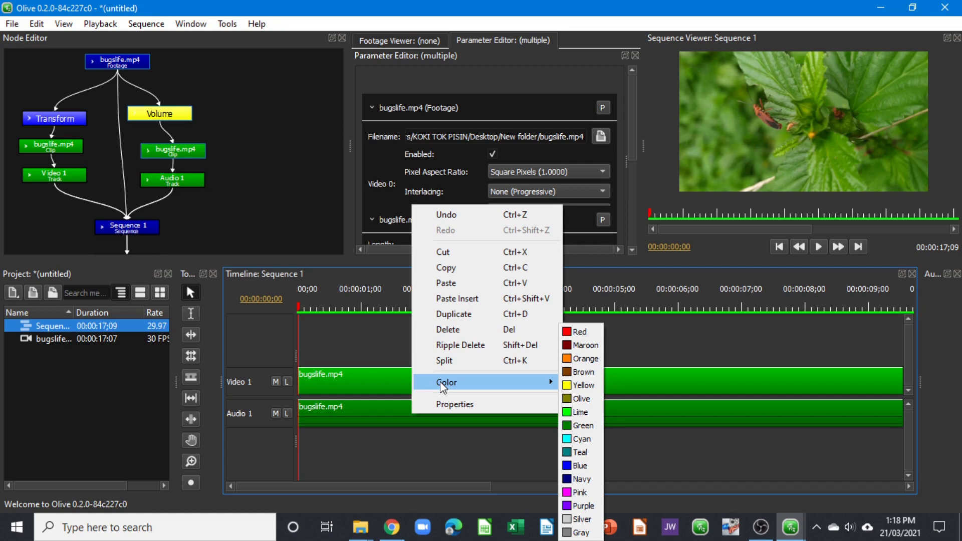
pyautogui.click(391, 417)
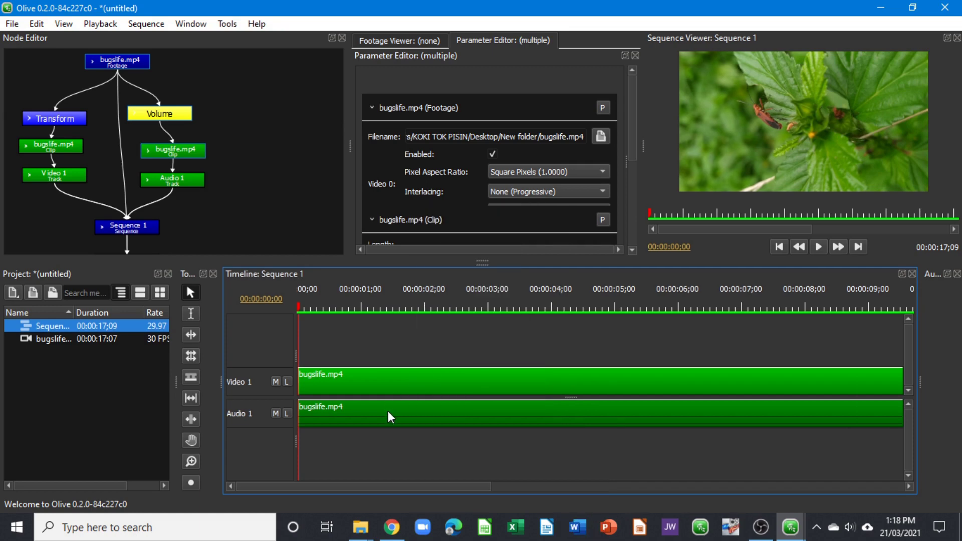
pyautogui.rightClick(387, 411)
pyautogui.click(554, 439)
pyautogui.click(179, 148)
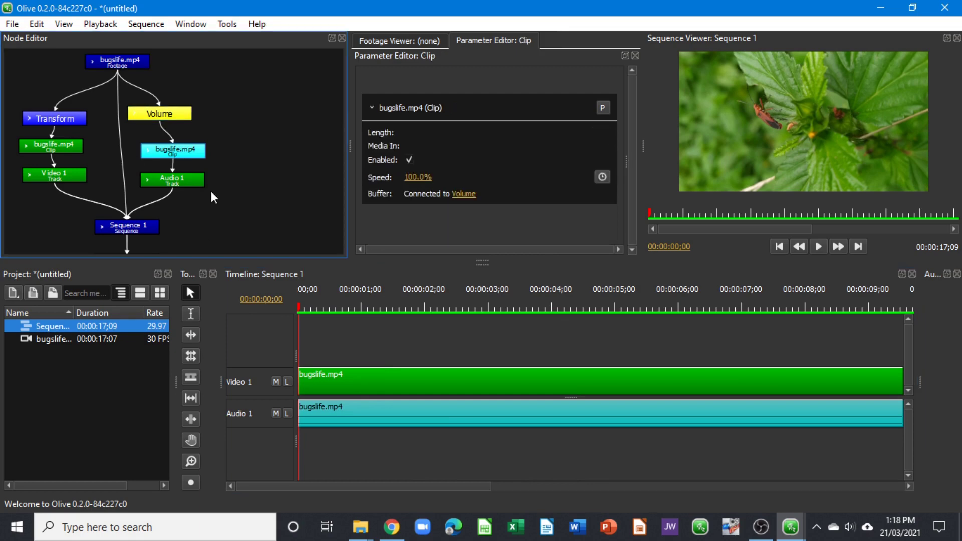
# Colour the bugslife.mp4 video clip orange and select the footage node.
pyautogui.click(421, 390)
pyautogui.rightClick(421, 395)
pyautogui.moveTo(446, 358)
pyautogui.click(591, 359)
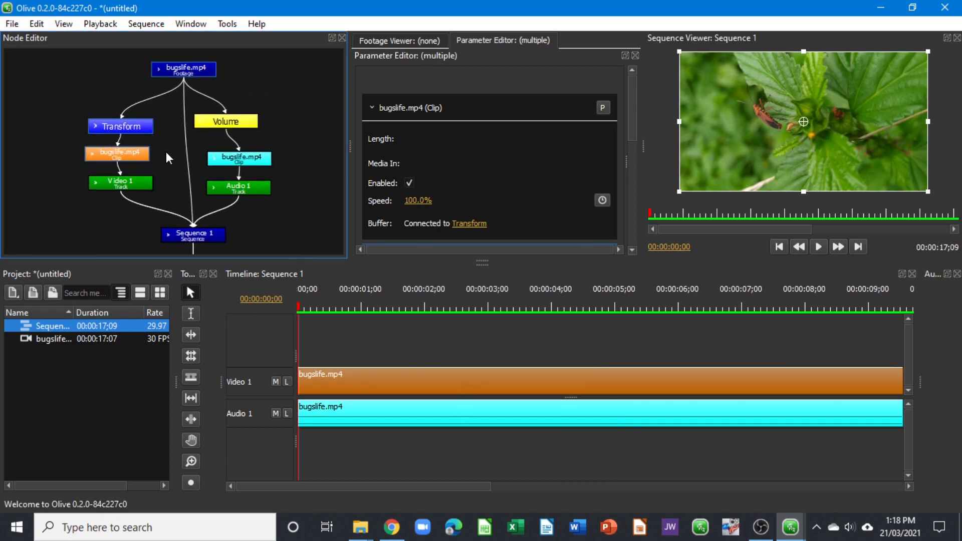
pyautogui.rightClick(119, 155)
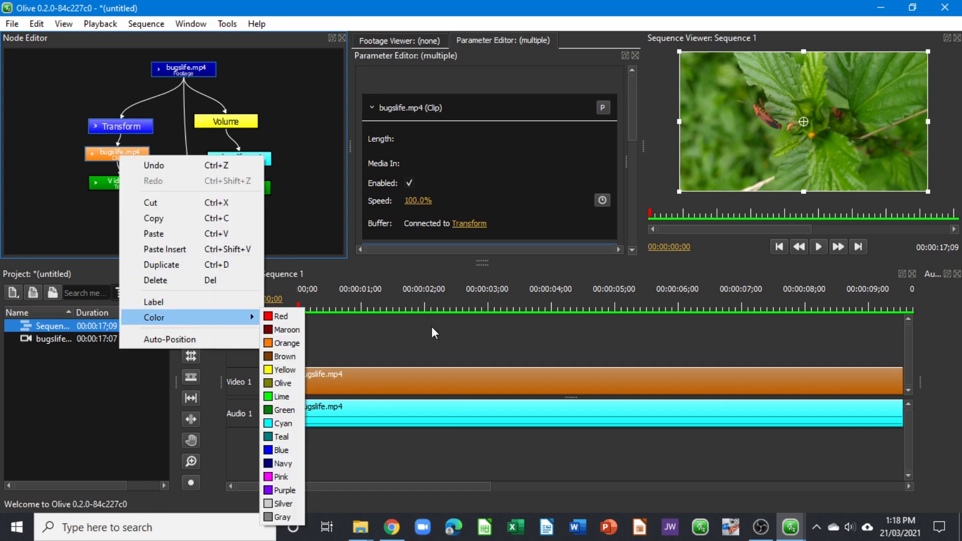
pyautogui.click(156, 154)
pyautogui.moveTo(162, 71); pyautogui.dragTo(141, 76)
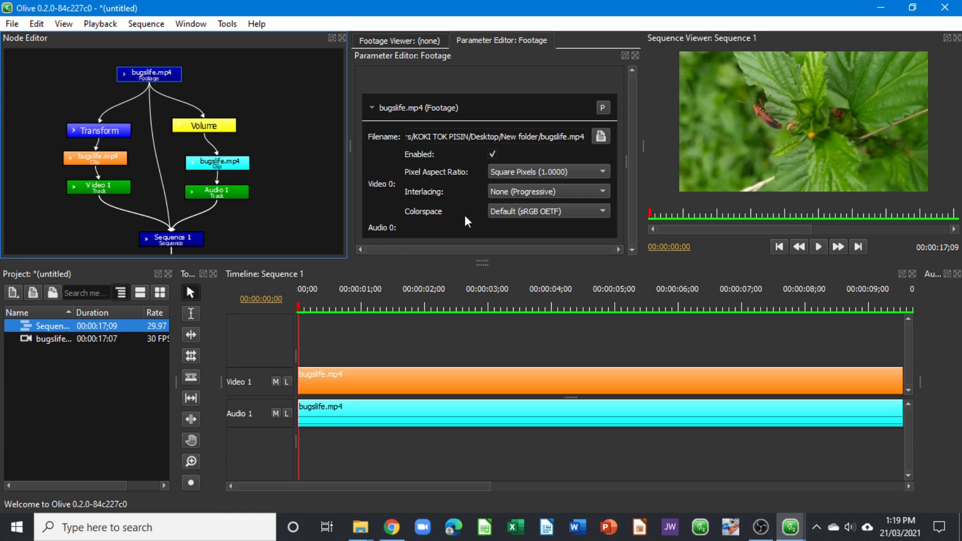
# Change the bugslife.mp4 footage colorspace to Filmic Log Encoding in the Parameter Editor.
pyautogui.click(525, 214)
pyautogui.click(507, 211)
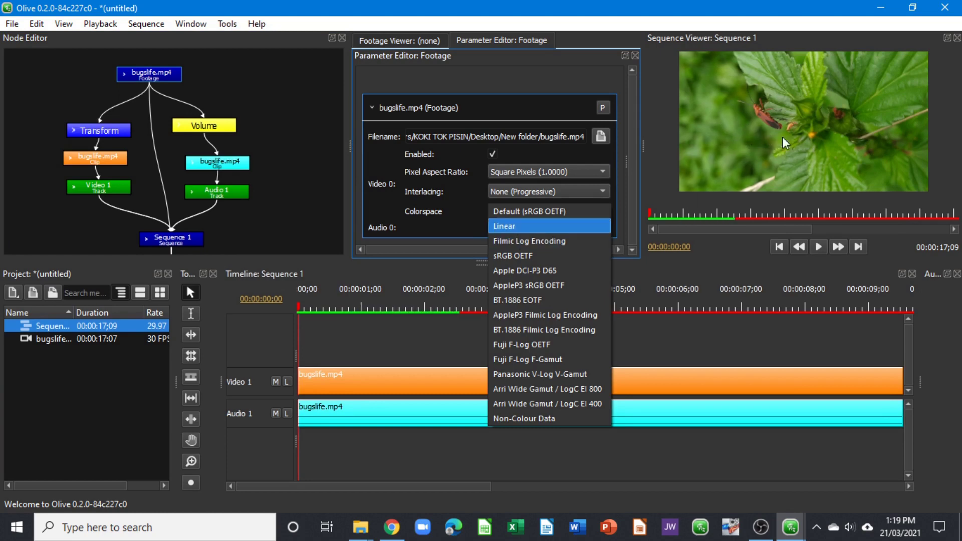
pyautogui.click(557, 242)
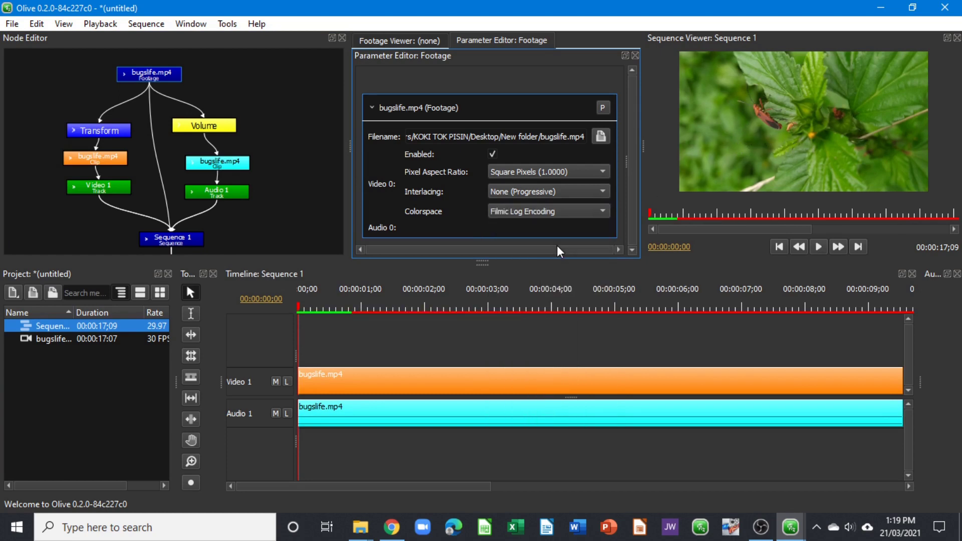
pyautogui.click(306, 159)
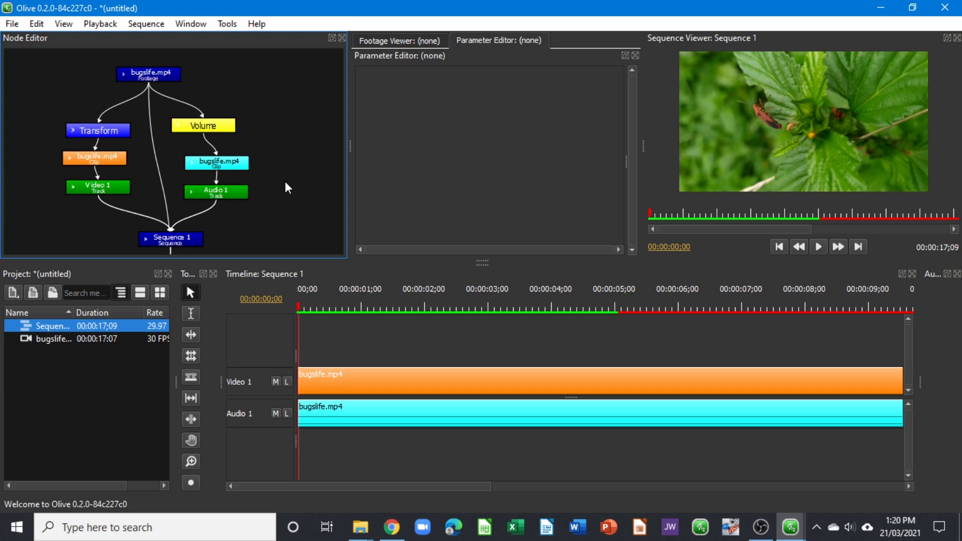
pyautogui.moveTo(288, 182); pyautogui.dragTo(281, 174)
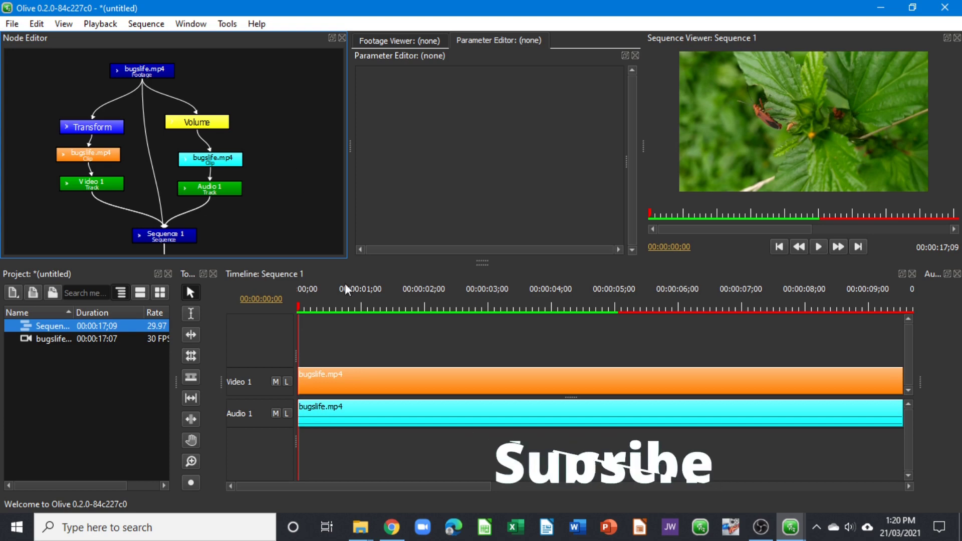
# Play Sequence 1 from the timeline.
pyautogui.click(303, 306)
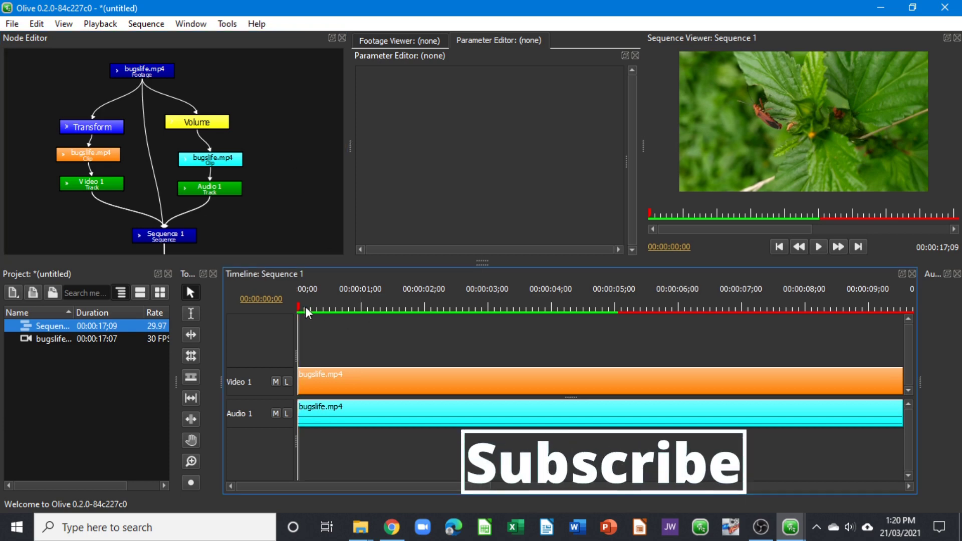